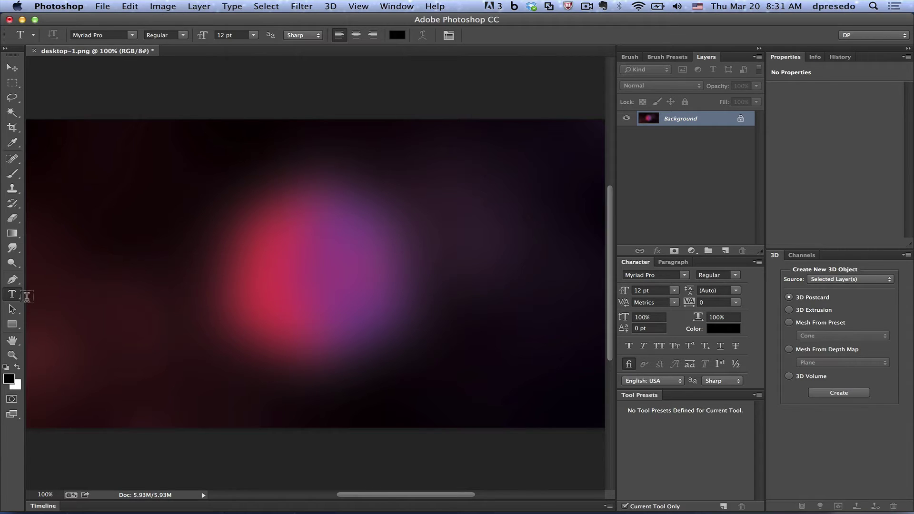
- Type 'CC' as black 409 pt text and move it down-left over the glow
{"action": "left_click", "coordinate": [287, 267]}
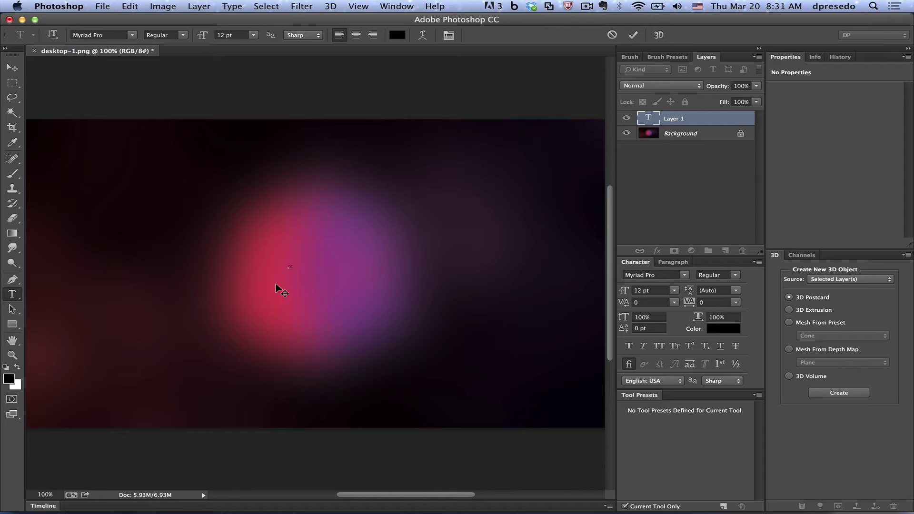
{"action": "key", "text": "super+a"}
{"action": "left_click_drag", "start_coordinate": [202, 34], "coordinate": [449, 90]}
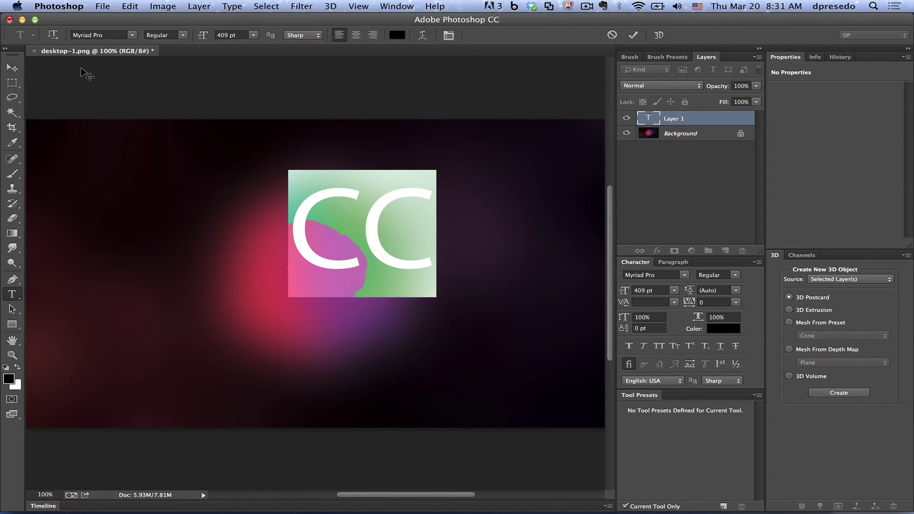
{"action": "left_click", "coordinate": [13, 69]}
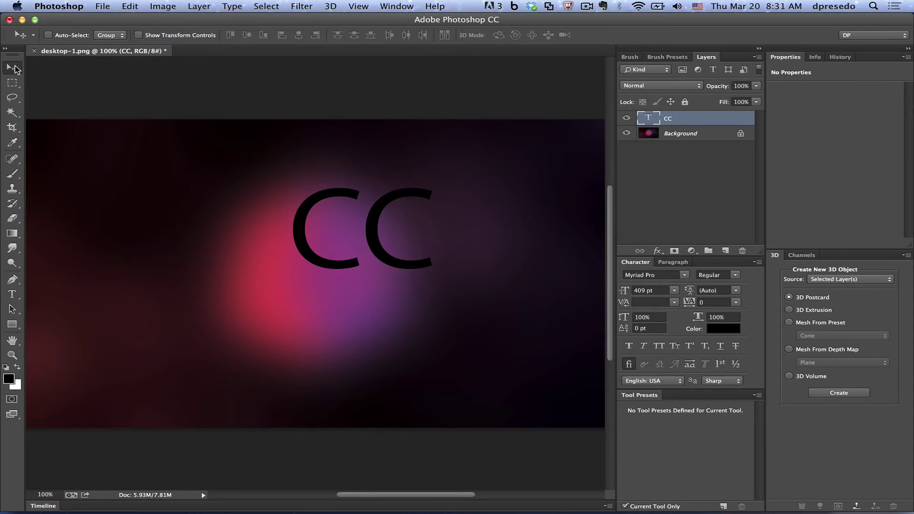
{"action": "left_click_drag", "start_coordinate": [304, 240], "coordinate": [261, 286]}
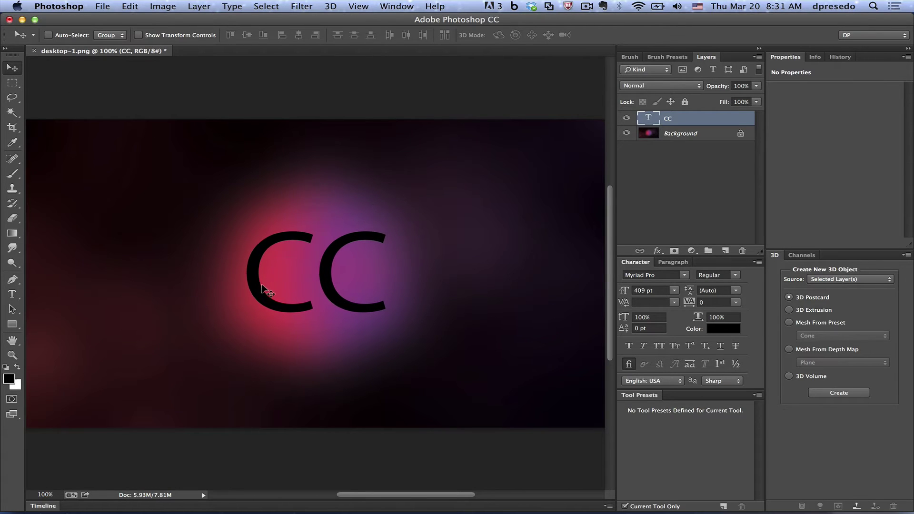
- Extrude the CC text layer with 3D > New 3D Extrusion, declining the 3D workspace
{"action": "left_click", "coordinate": [13, 295]}
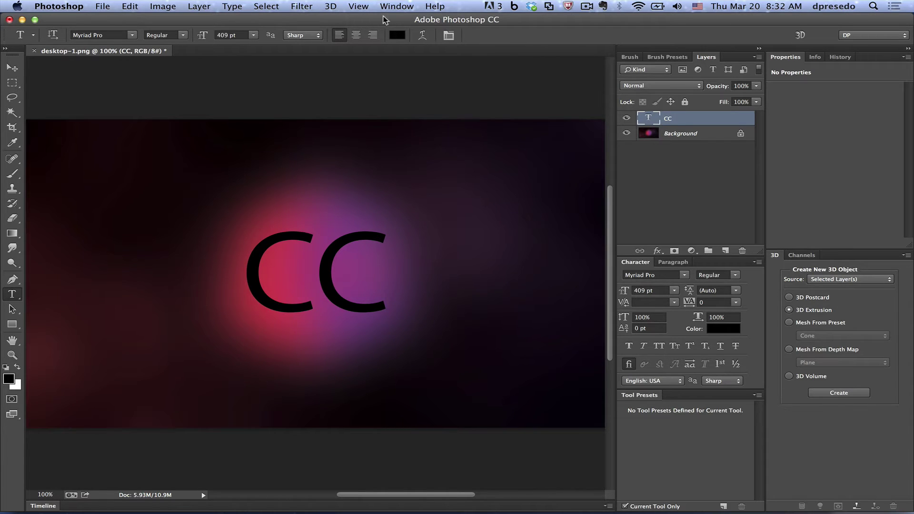
{"action": "left_click", "coordinate": [332, 6]}
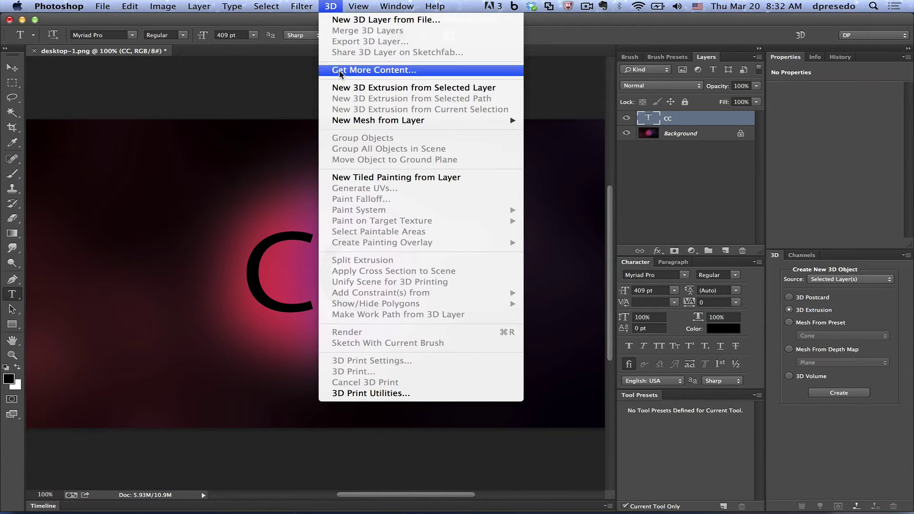
{"action": "left_click", "coordinate": [454, 90]}
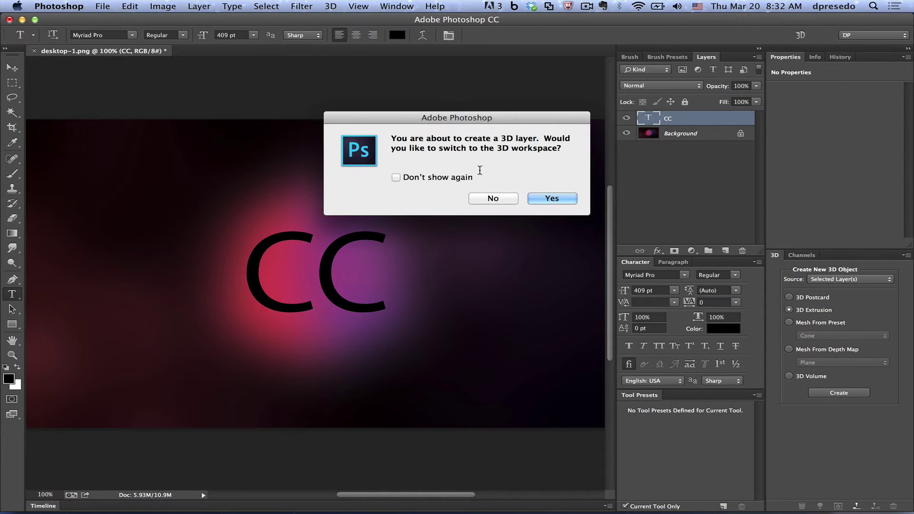
{"action": "left_click", "coordinate": [494, 202]}
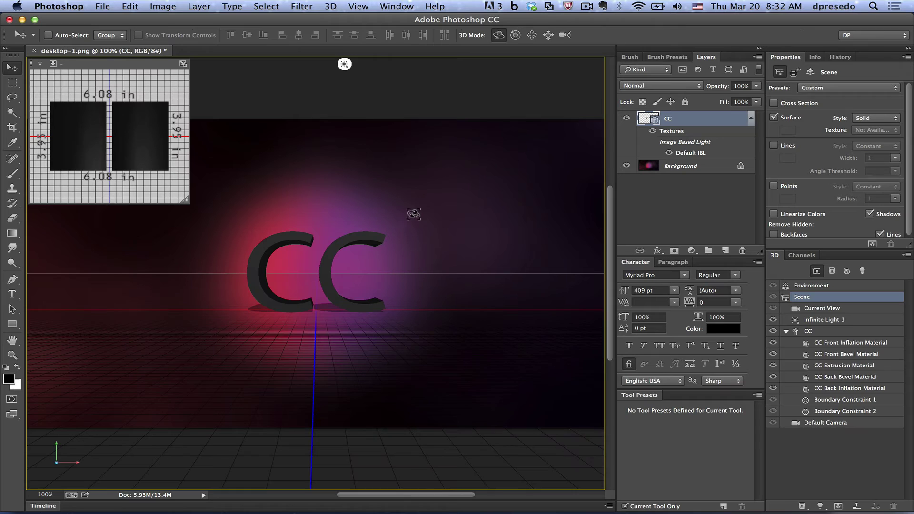
- Undo the extrusion and redo it from the Type tool's 3D button, suppressing the workspace prompt
{"action": "key", "text": "super+z"}
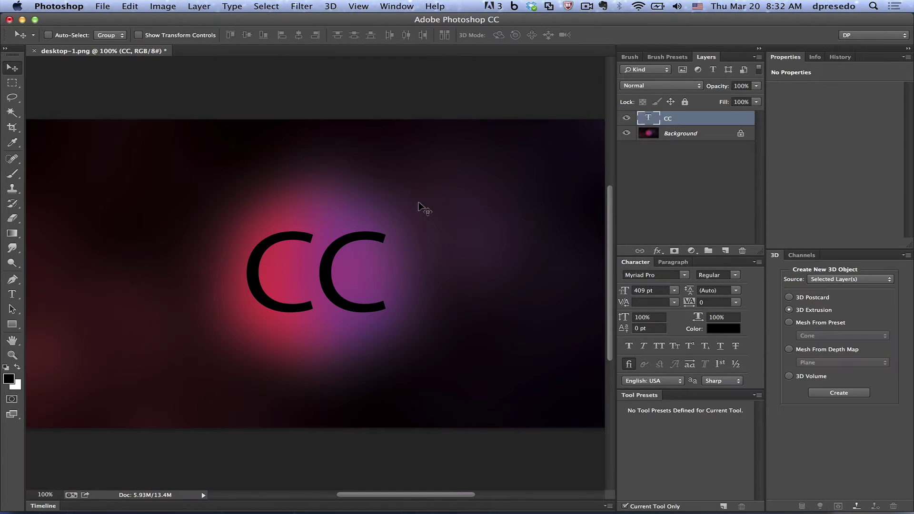
{"action": "left_click", "coordinate": [12, 294]}
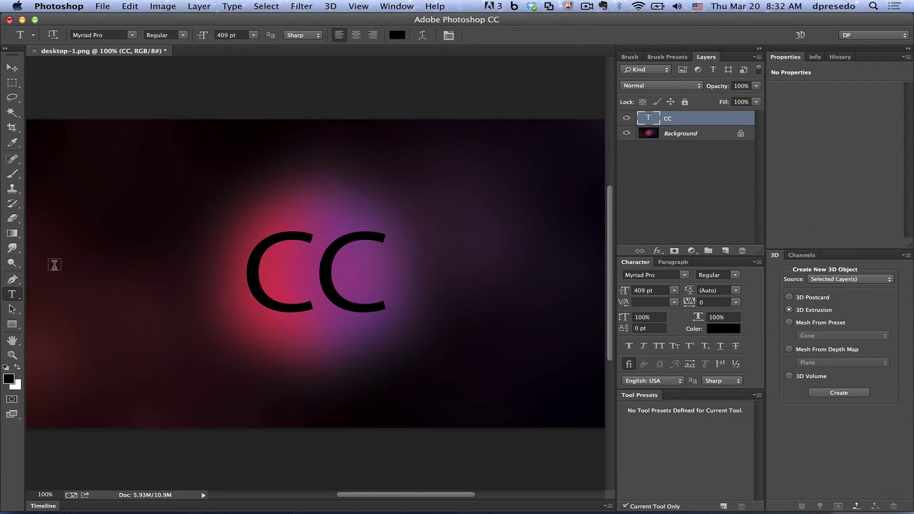
{"action": "left_click", "coordinate": [798, 35]}
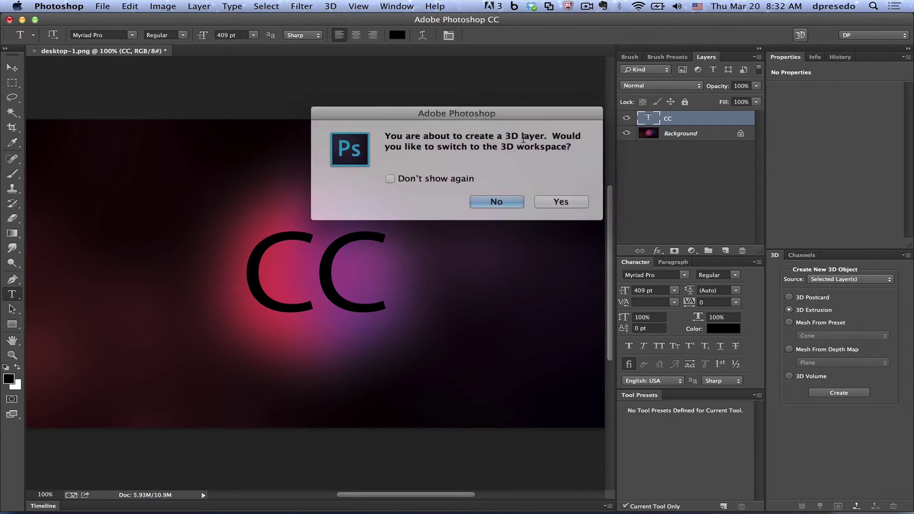
{"action": "left_click", "coordinate": [396, 177]}
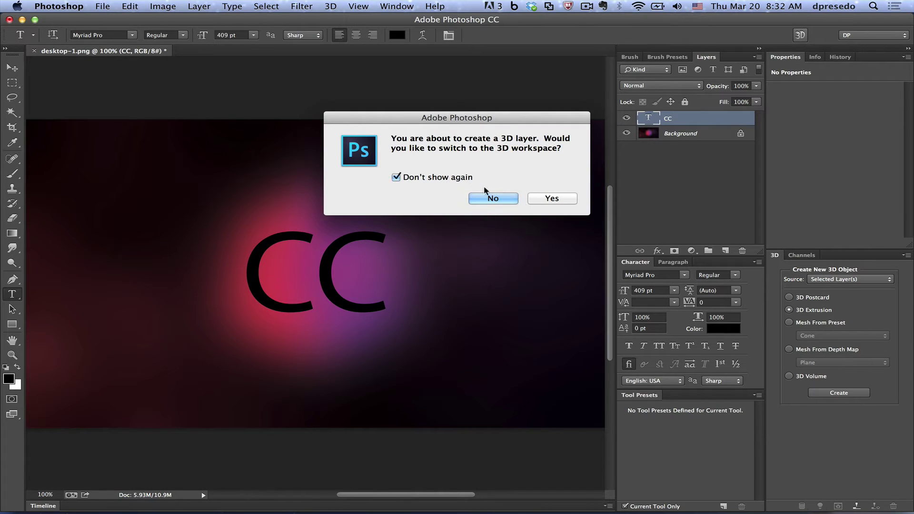
{"action": "left_click", "coordinate": [503, 198]}
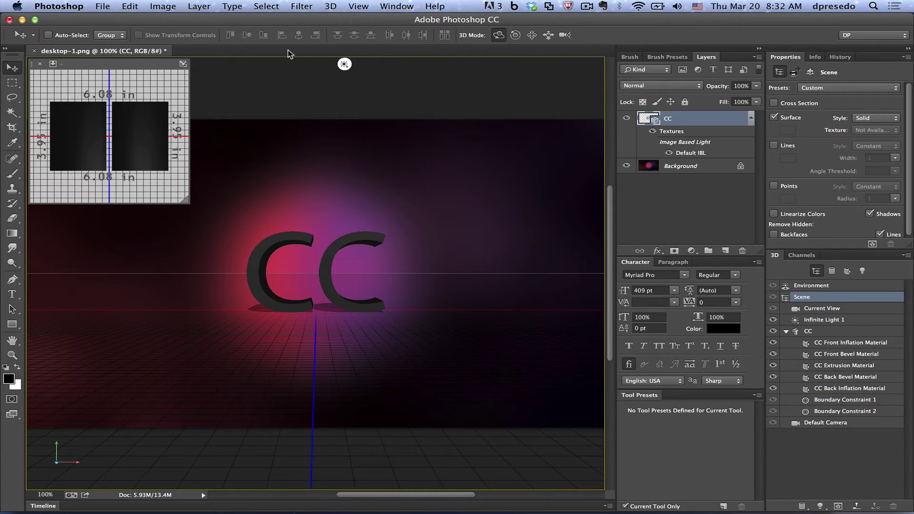
- Orbit the camera to a raised three-quarter view of the CC letters and select their mesh
{"action": "left_click", "coordinate": [813, 308]}
{"action": "left_click", "coordinate": [804, 298]}
{"action": "left_click_drag", "start_coordinate": [474, 98], "coordinate": [482, 100]}
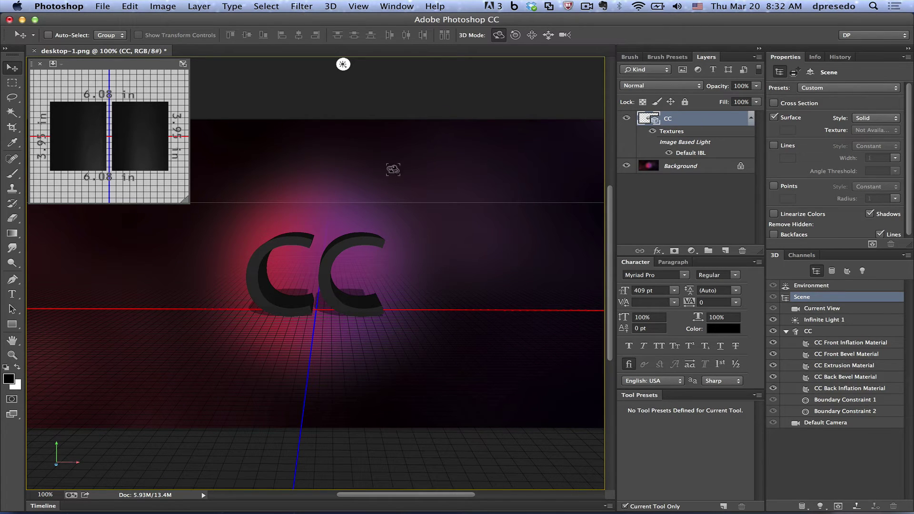
{"action": "left_click_drag", "start_coordinate": [392, 170], "coordinate": [366, 178]}
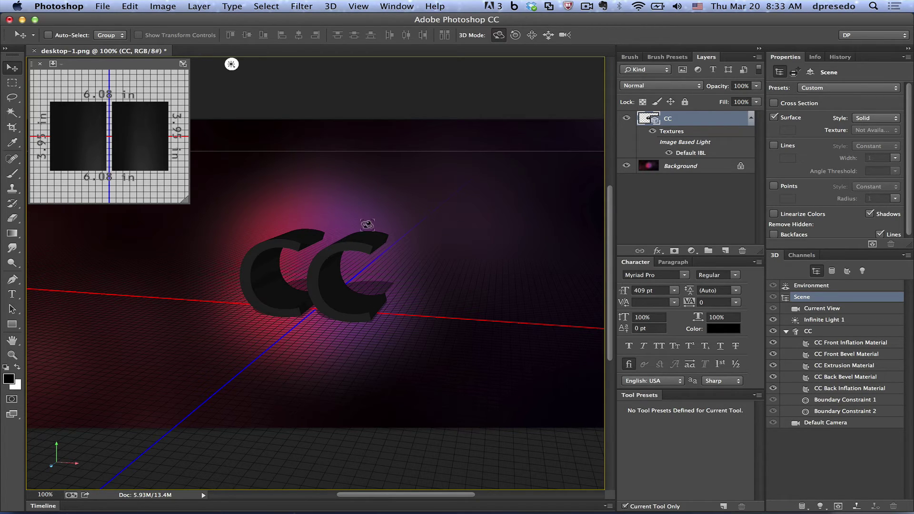
{"action": "left_click_drag", "start_coordinate": [341, 249], "coordinate": [340, 251]}
{"action": "left_click", "coordinate": [329, 250]}
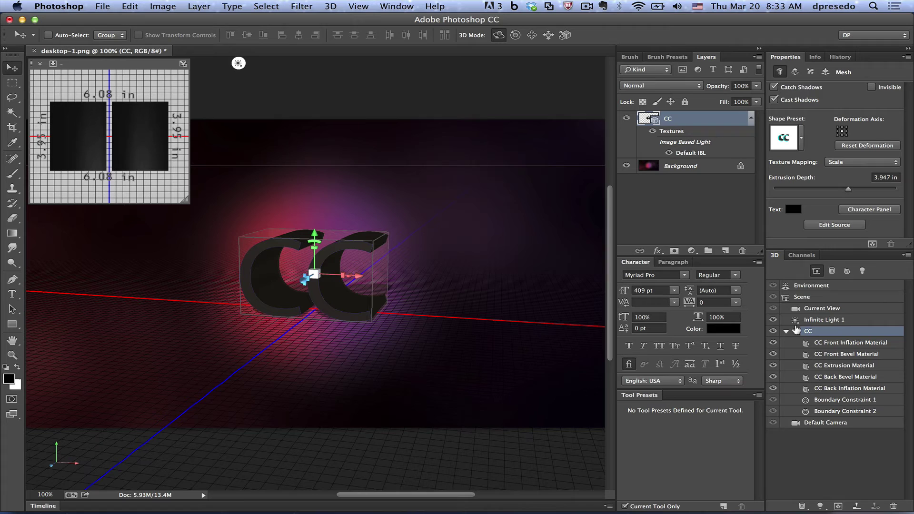
{"action": "left_click", "coordinate": [397, 6]}
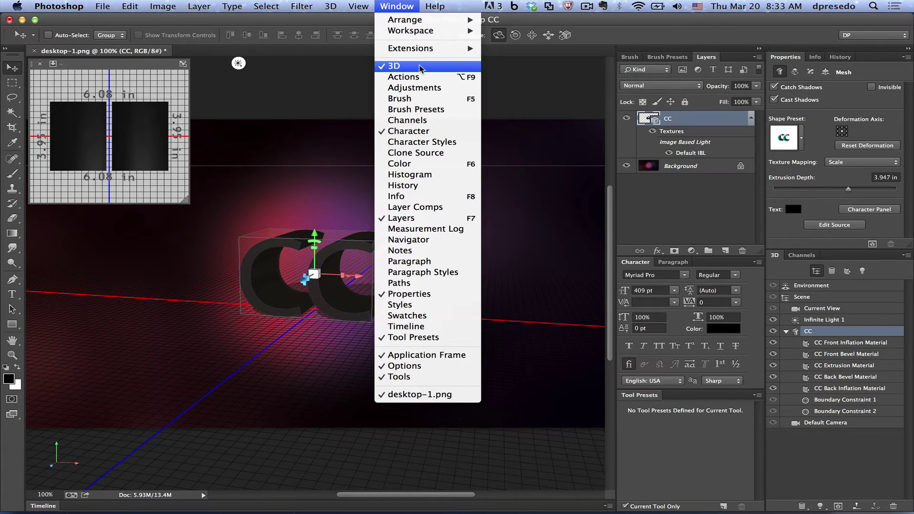
{"action": "left_click", "coordinate": [461, 66]}
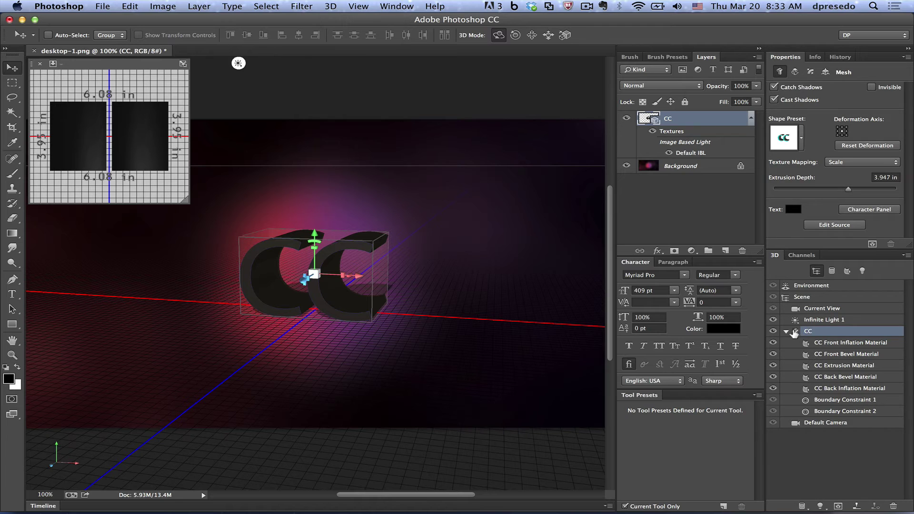
{"action": "double_click", "coordinate": [809, 332]}
{"action": "left_click", "coordinate": [791, 301]}
{"action": "left_click", "coordinate": [798, 332]}
- Edit the source text in CC.psb to read DP, commit it, and save
{"action": "left_click", "coordinate": [828, 227]}
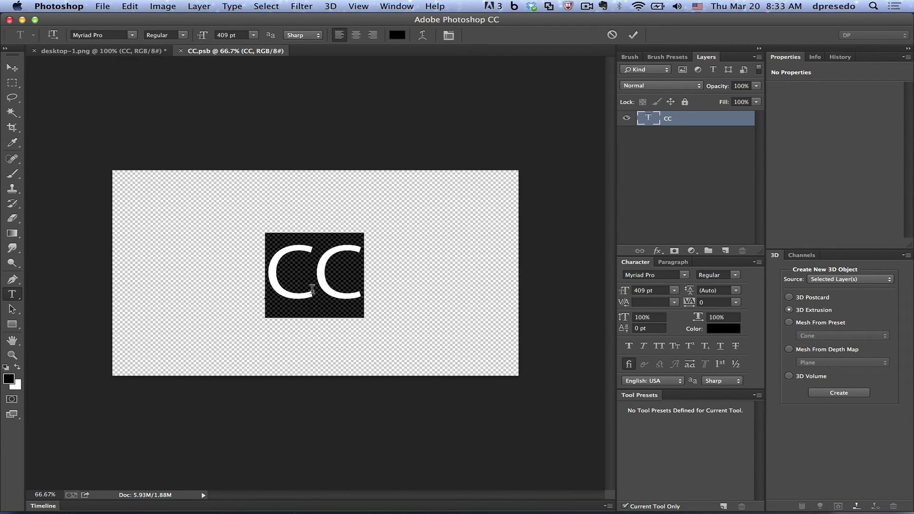
{"action": "type", "text": "D"}
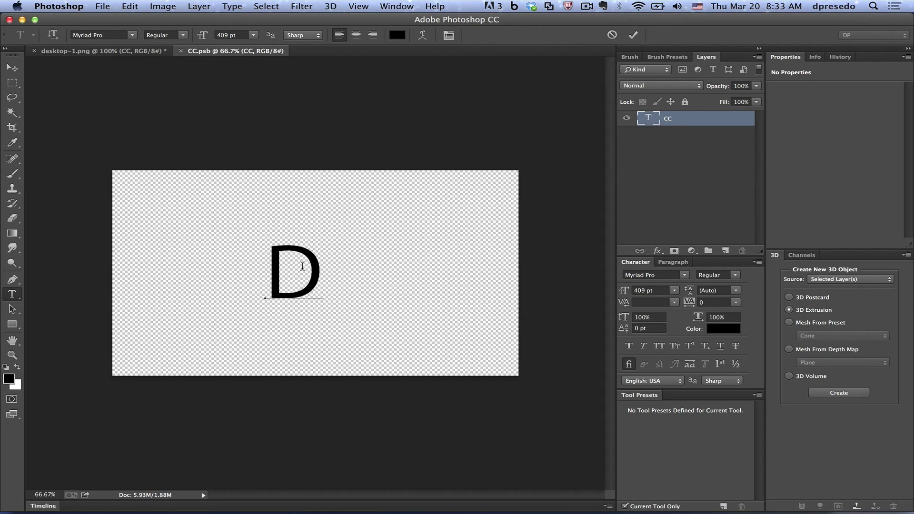
{"action": "type", "text": "P"}
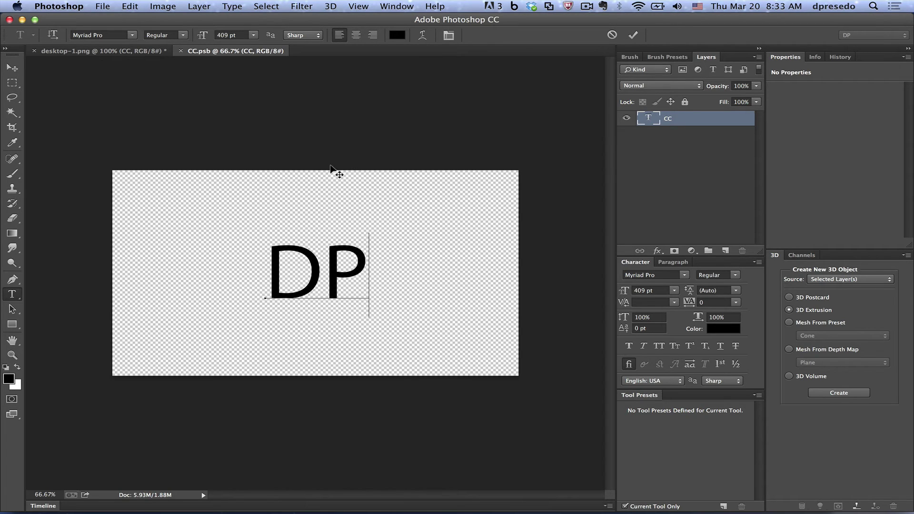
{"action": "left_click", "coordinate": [632, 35]}
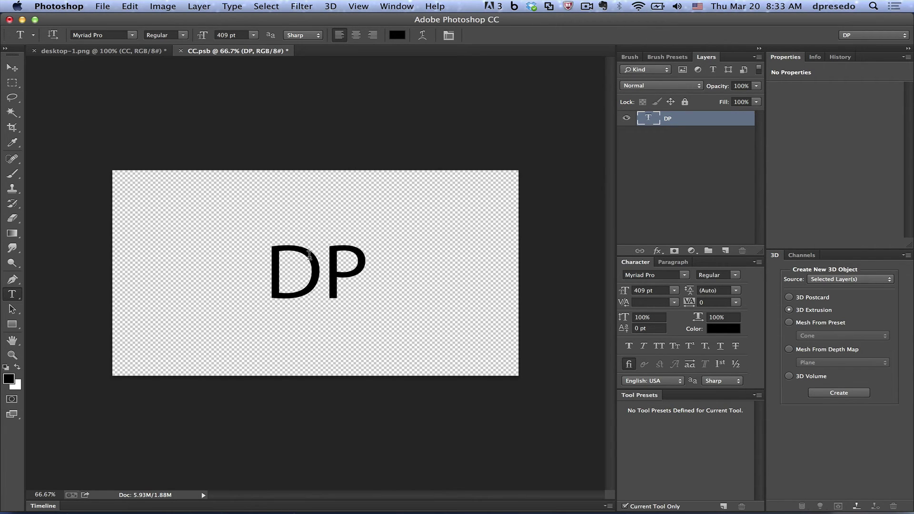
{"action": "key", "text": "super+s"}
- Tile the two documents side by side and widen desktop-1.png to show the whole DP
{"action": "left_click", "coordinate": [404, 7]}
{"action": "mouse_move", "coordinate": [410, 22]}
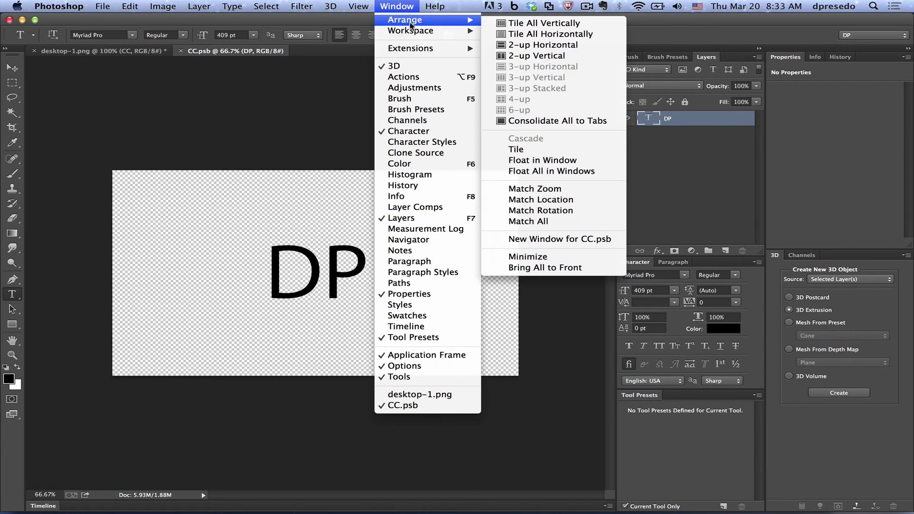
{"action": "left_click", "coordinate": [519, 19]}
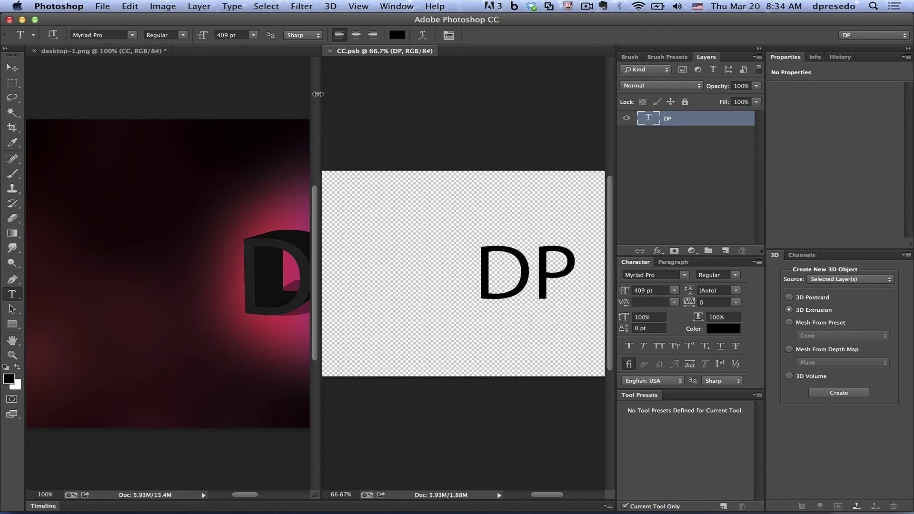
{"action": "left_click_drag", "start_coordinate": [344, 97], "coordinate": [395, 109]}
{"action": "left_click", "coordinate": [336, 91]}
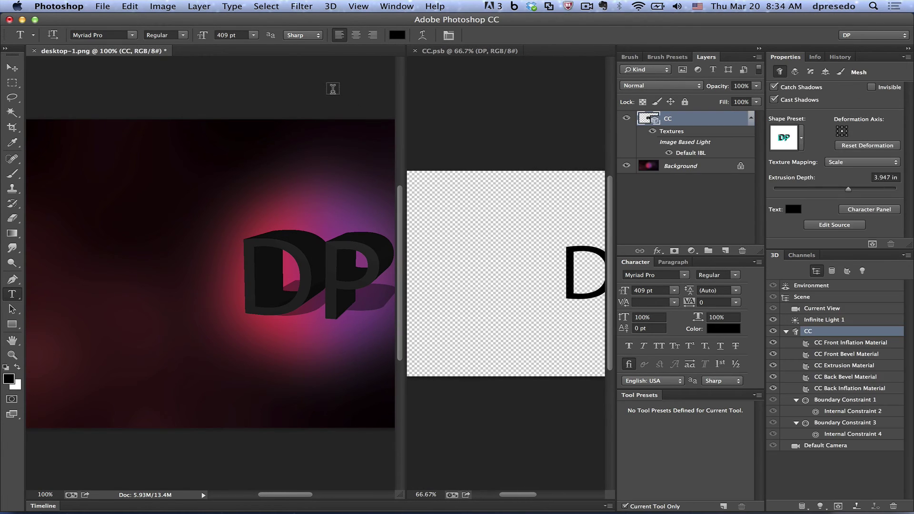
- Rotate the extruded DP slightly and slide it to the left
{"action": "left_click", "coordinate": [12, 69]}
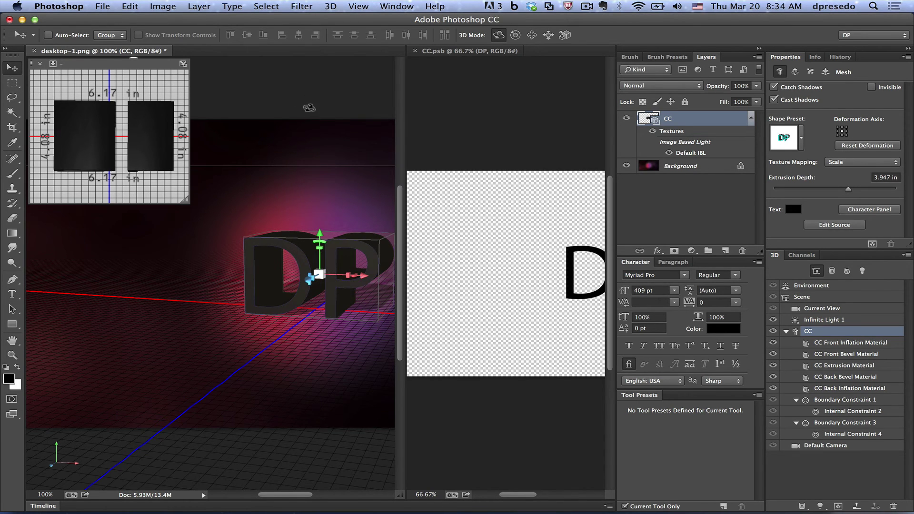
{"action": "left_click_drag", "start_coordinate": [304, 108], "coordinate": [310, 106]}
{"action": "left_click", "coordinate": [531, 35]}
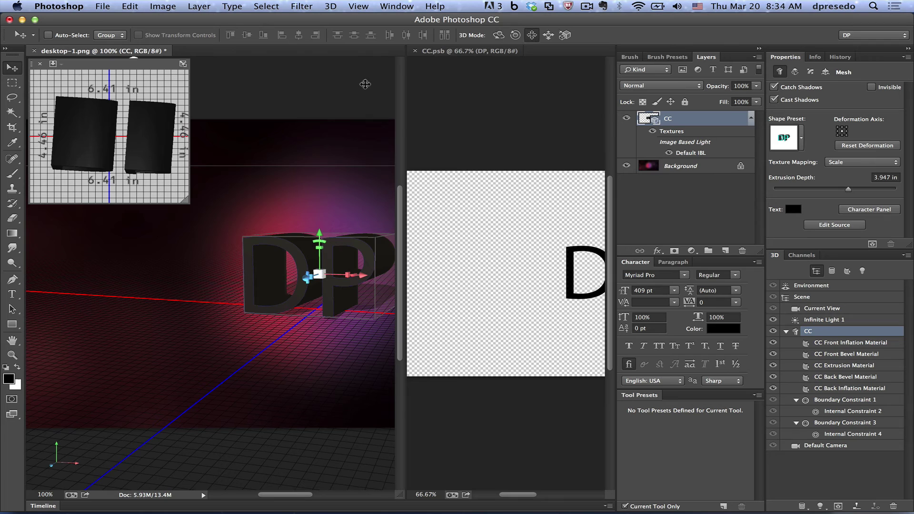
{"action": "left_click_drag", "start_coordinate": [364, 84], "coordinate": [392, 113]}
- Replace the DP text in CC.psb with XX and commit the edit
{"action": "left_click", "coordinate": [517, 222]}
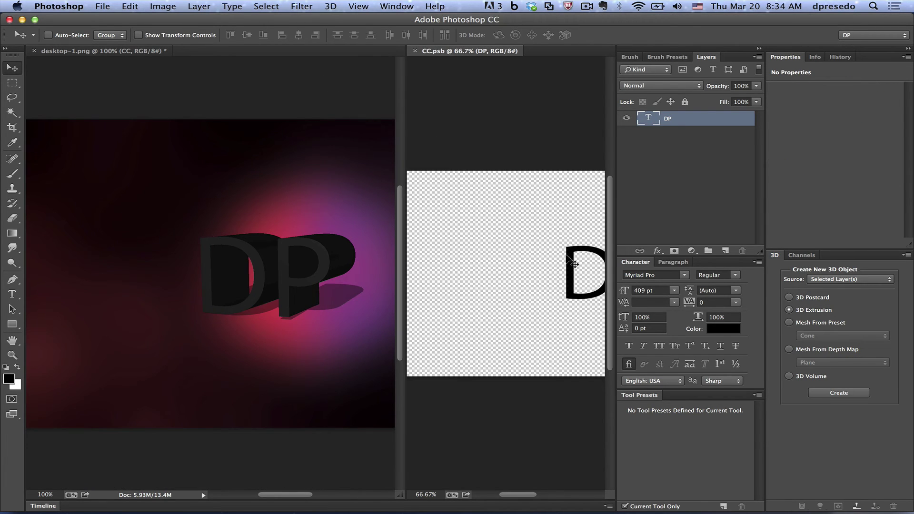
{"action": "key", "text": "t"}
{"action": "double_click", "coordinate": [572, 274]}
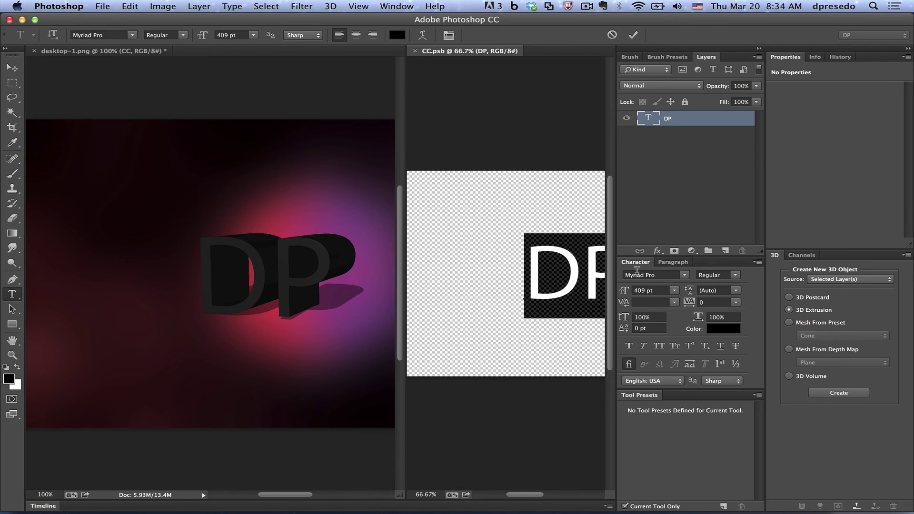
{"action": "left_click_drag", "start_coordinate": [530, 268], "coordinate": [594, 267]}
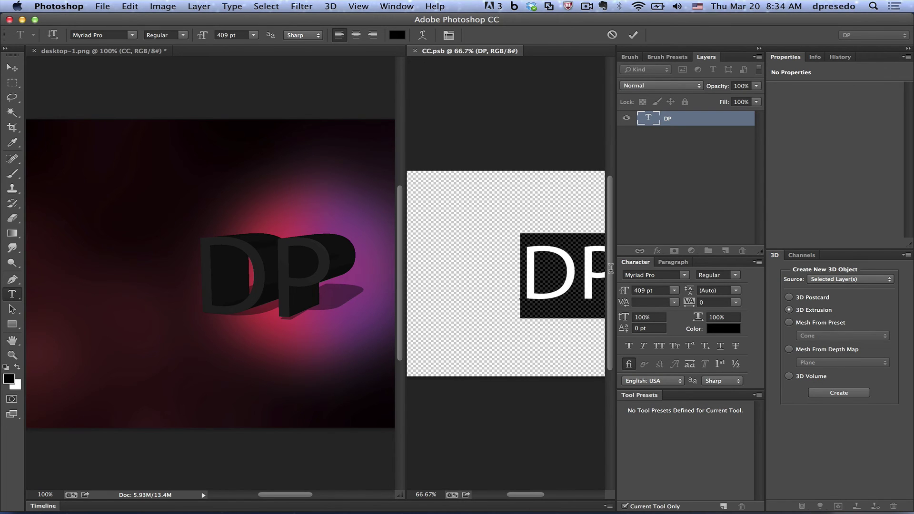
{"action": "scroll", "coordinate": [610, 268], "scroll_direction": "right", "scroll_amount": 3}
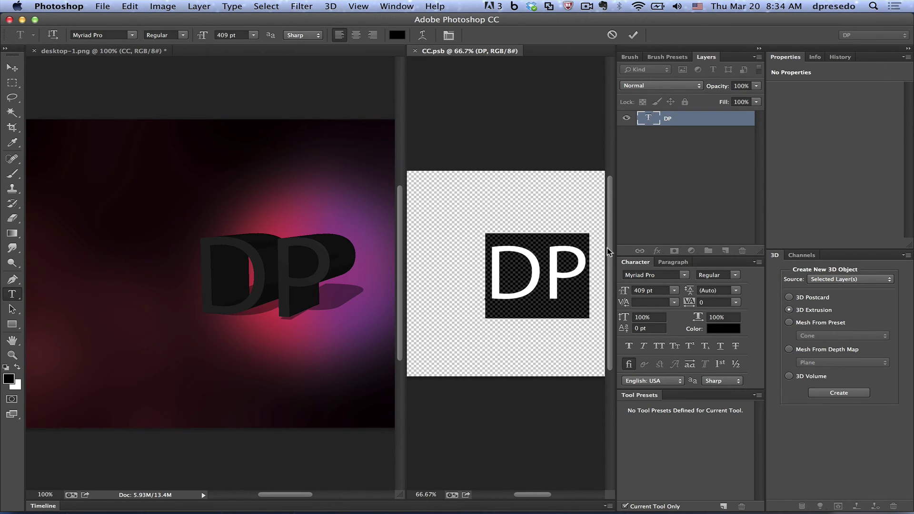
{"action": "type", "text": "XX"}
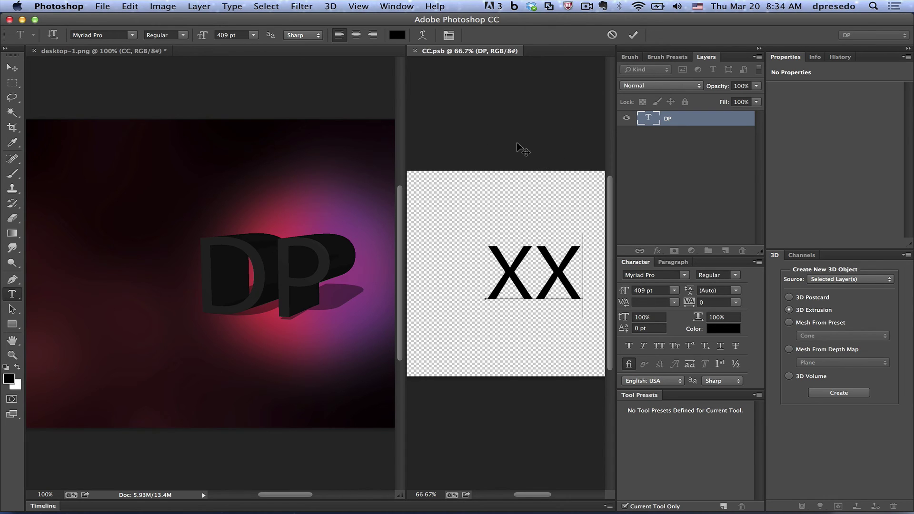
{"action": "key", "text": "super"}
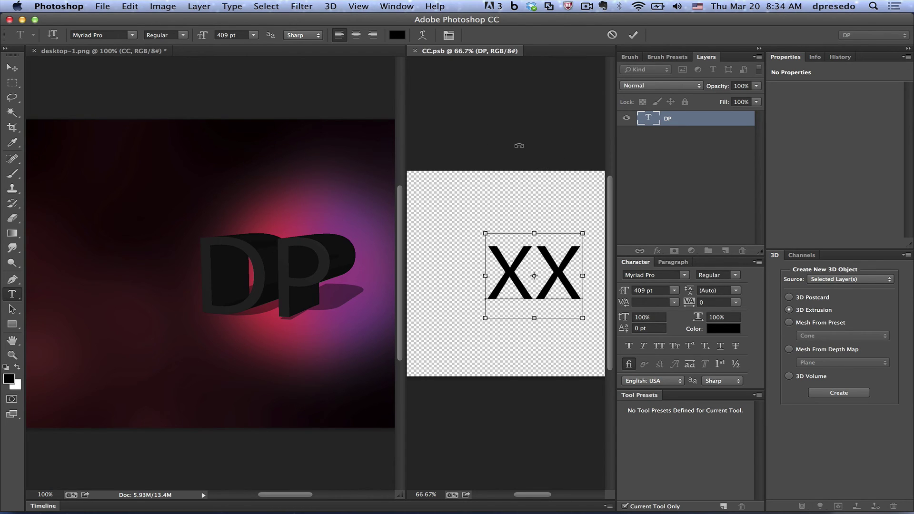
{"action": "key", "text": "super+Return"}
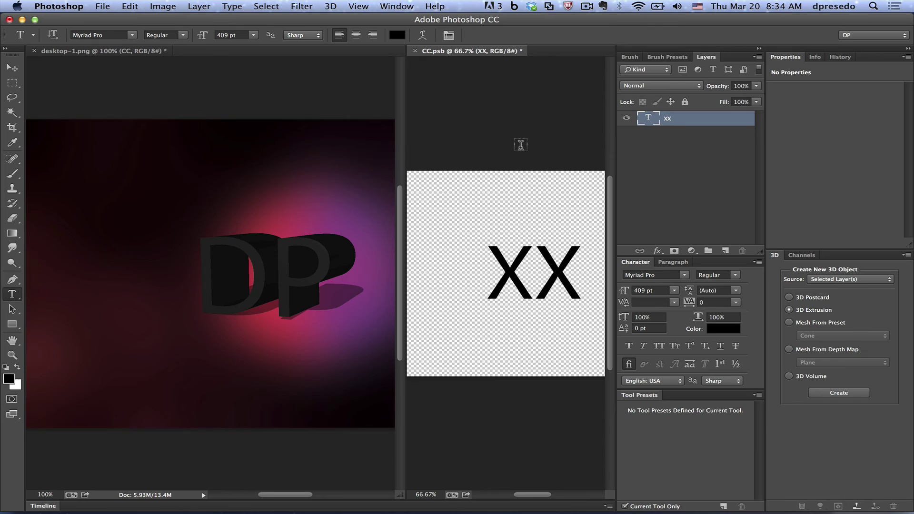
- Zoom the 3D scene to 200% and the source to 33.3%, then save CC.psb
{"action": "scroll", "coordinate": [520, 145], "scroll_direction": "down", "scroll_amount": 2}
{"action": "scroll", "coordinate": [520, 144], "scroll_direction": "down", "scroll_amount": 5}
{"action": "scroll", "coordinate": [374, 249], "scroll_direction": "down", "scroll_amount": 2}
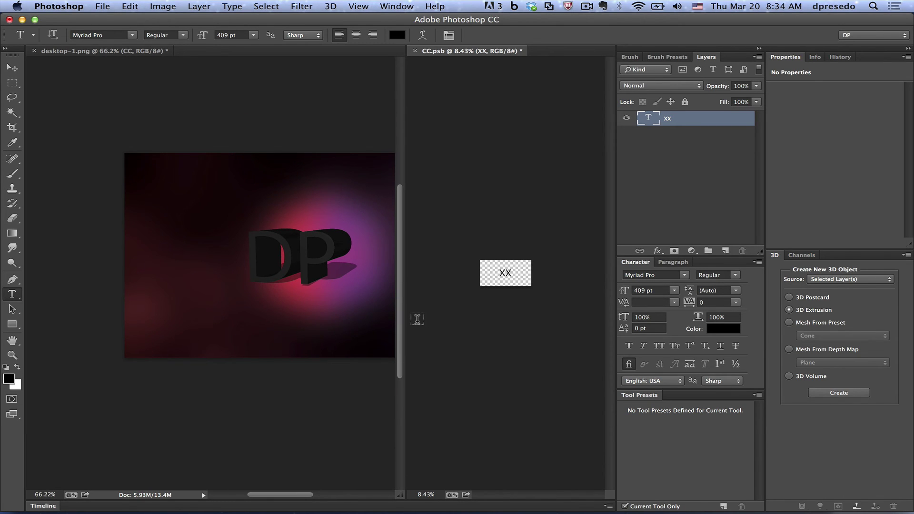
{"action": "left_click", "coordinate": [340, 95]}
{"action": "key", "text": "super+equal"}
{"action": "key", "text": "super+equal"}
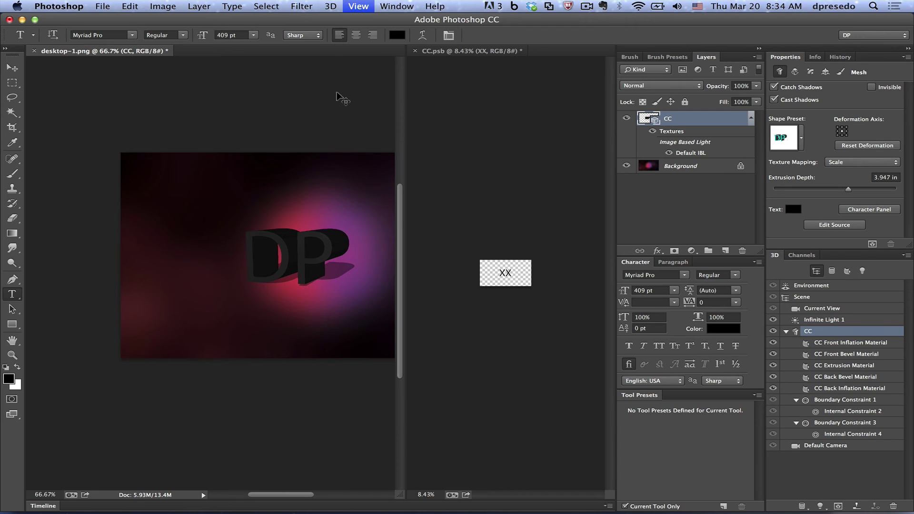
{"action": "left_click", "coordinate": [438, 133]}
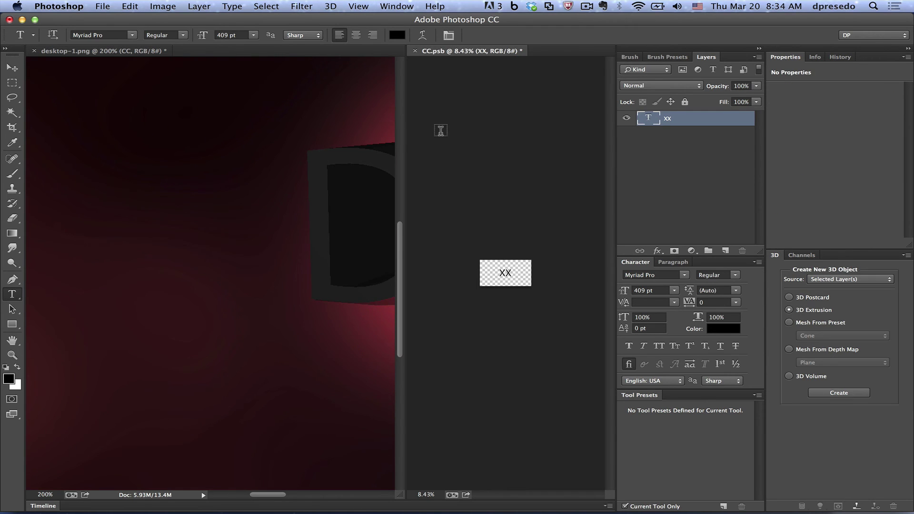
{"action": "key", "text": "super+equal"}
{"action": "key", "text": "super+equal"}
{"action": "key", "text": "super+equal"}
{"action": "key", "text": "super+equal"}
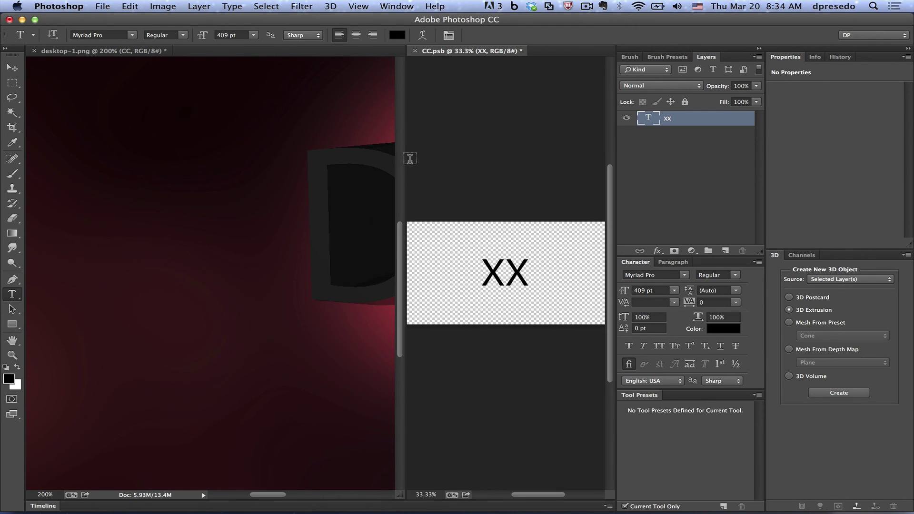
{"action": "key", "text": "super+s"}
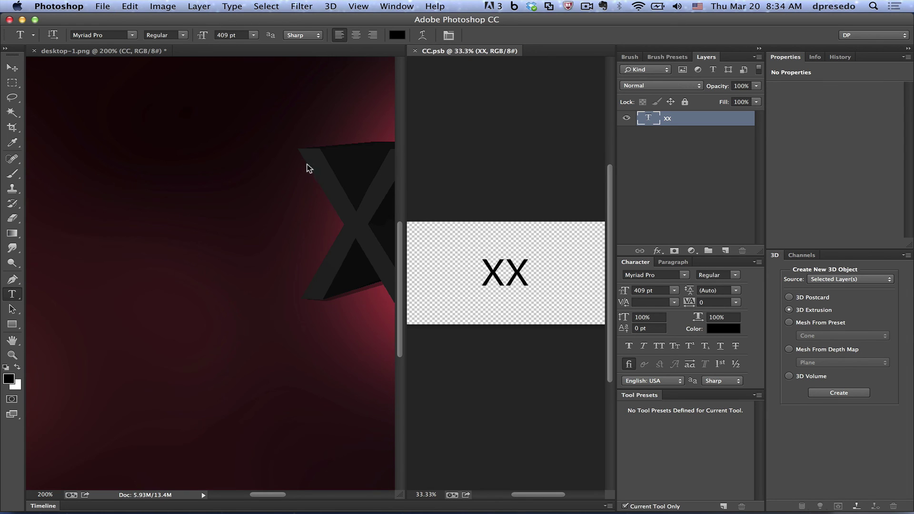
{"action": "left_click", "coordinate": [311, 99]}
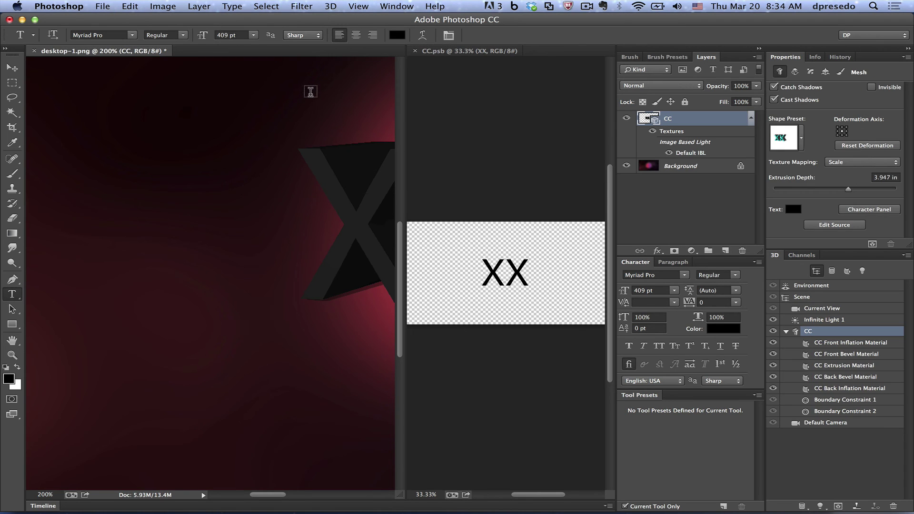
- Pan the desktop-1.png view to reveal both extruded X letters
{"action": "left_click", "coordinate": [11, 97]}
{"action": "left_click", "coordinate": [12, 69]}
{"action": "left_click", "coordinate": [12, 341]}
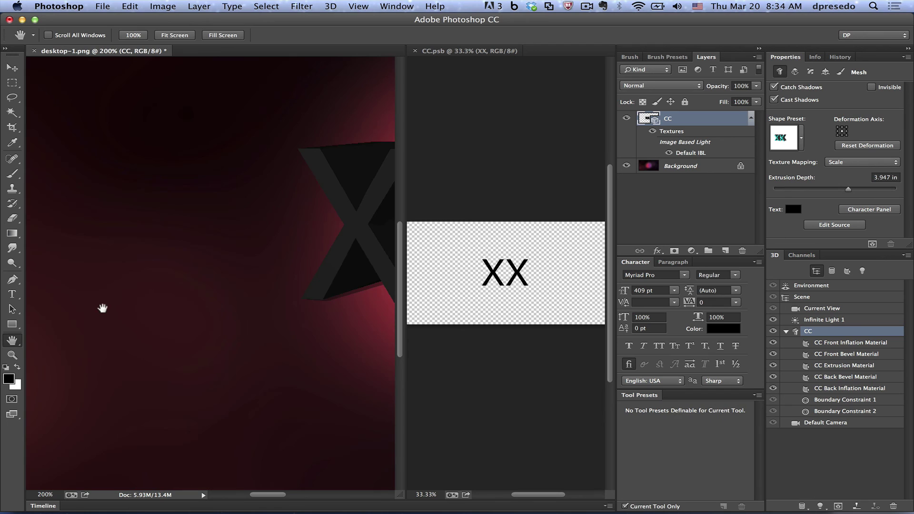
{"action": "left_click_drag", "start_coordinate": [220, 273], "coordinate": [74, 308]}
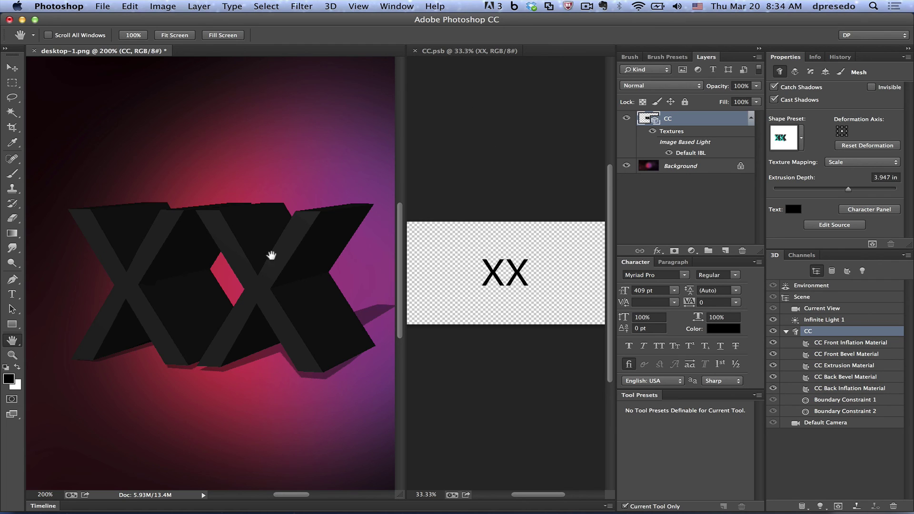
- Close the CC.psb source document and pick the Move tool for 3D adjustment
{"action": "left_click", "coordinate": [414, 53]}
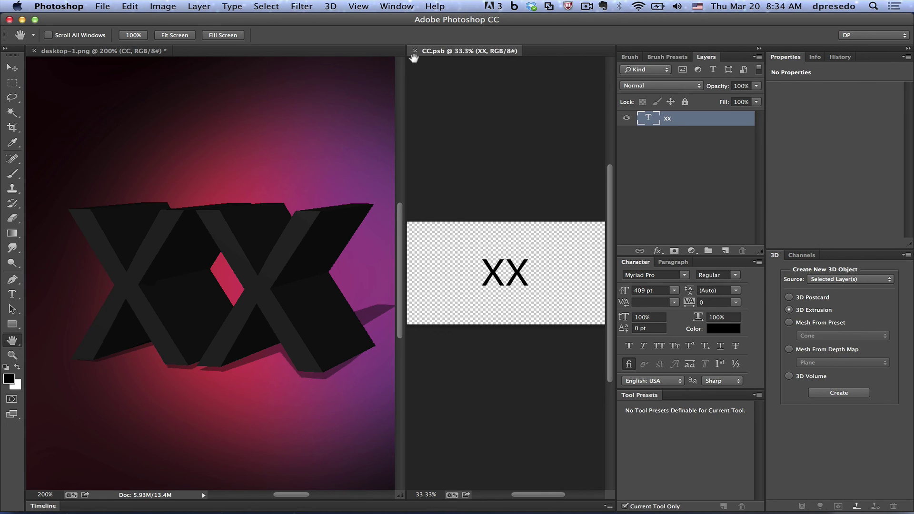
{"action": "left_click", "coordinate": [414, 50]}
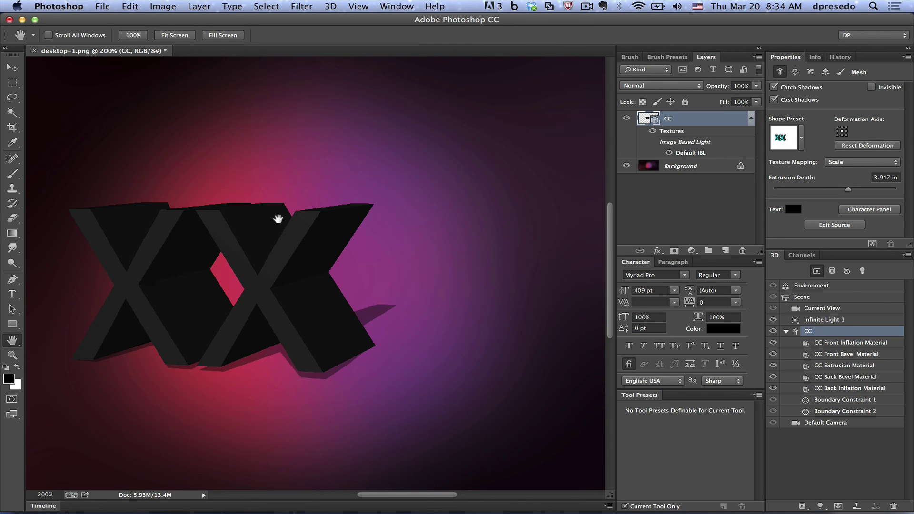
{"action": "left_click_drag", "start_coordinate": [210, 248], "coordinate": [307, 233]}
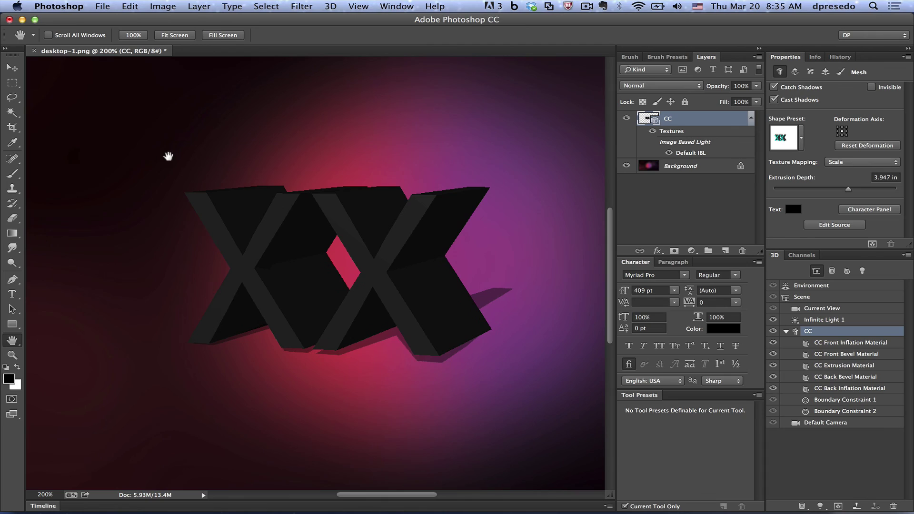
{"action": "left_click", "coordinate": [6, 70]}
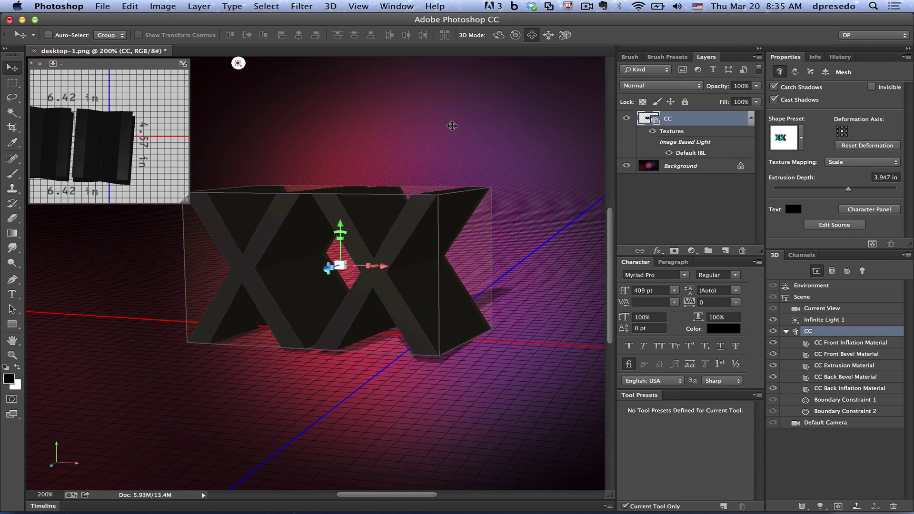